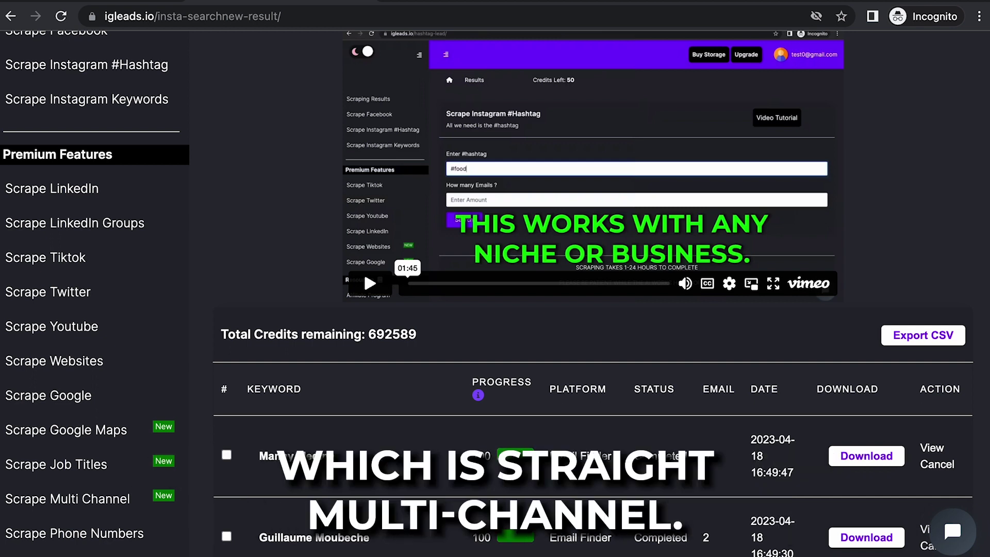
Step: Scroll the dashboard up and down on the way to the Scrape Multi Channel page
scroll(344, 357, up, 4)
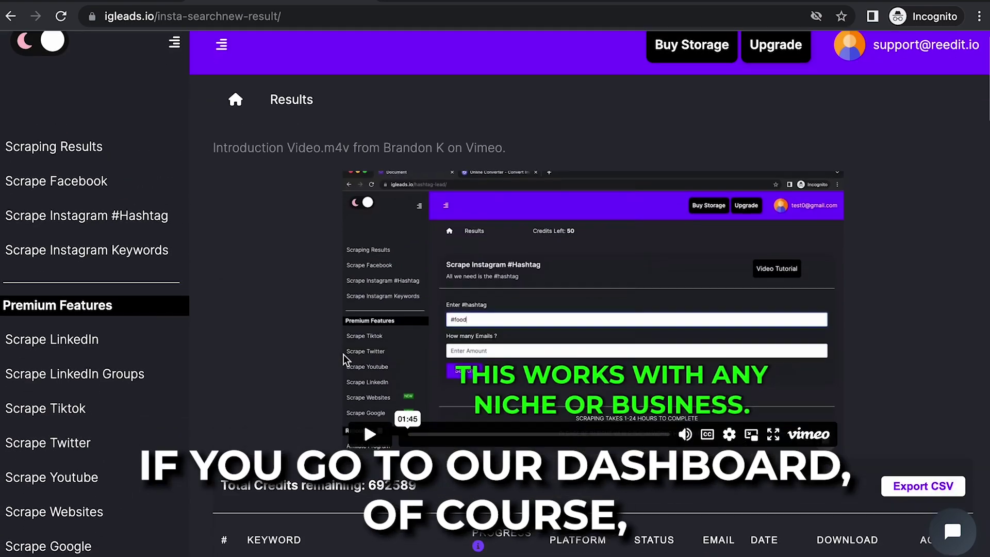
scroll(258, 381, down, 7)
scroll(350, 322, up, 3)
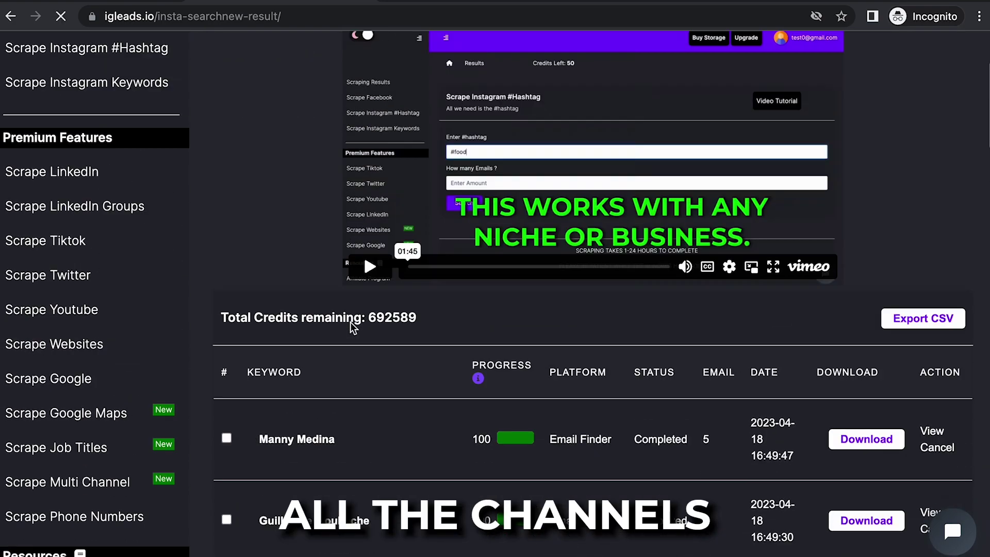
scroll(351, 322, up, 4)
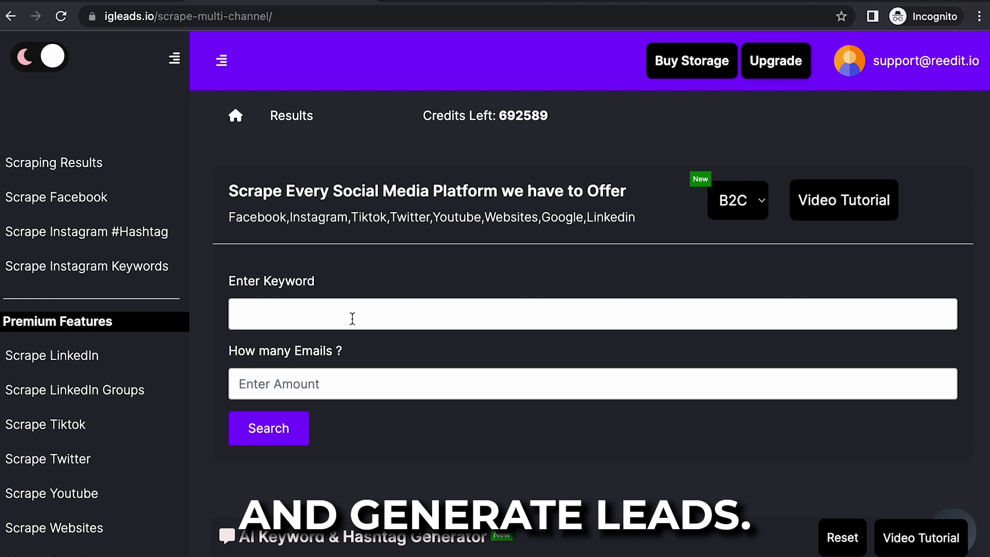
scroll(351, 319, down, 1)
scroll(352, 318, down, 4)
scroll(352, 317, up, 4)
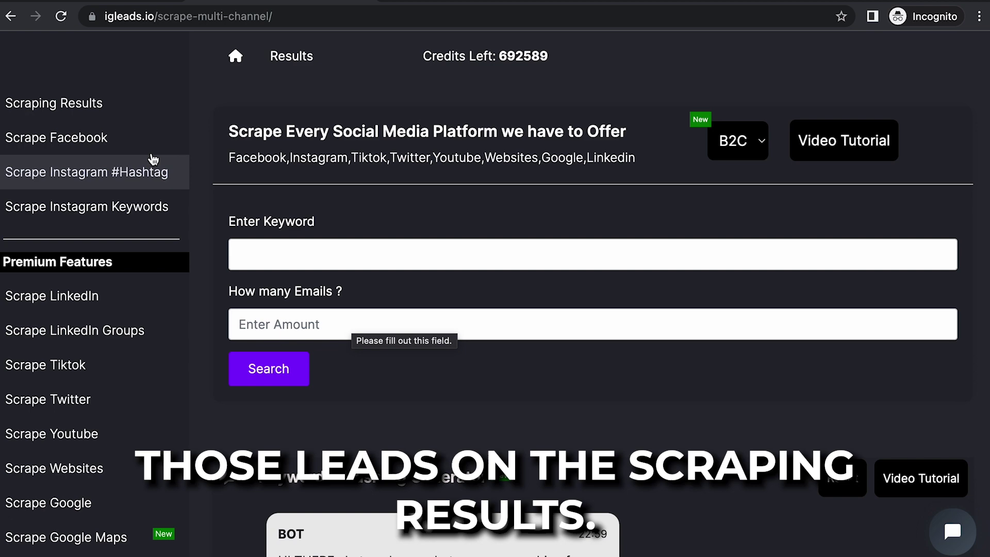
scroll(549, 306, up, 1)
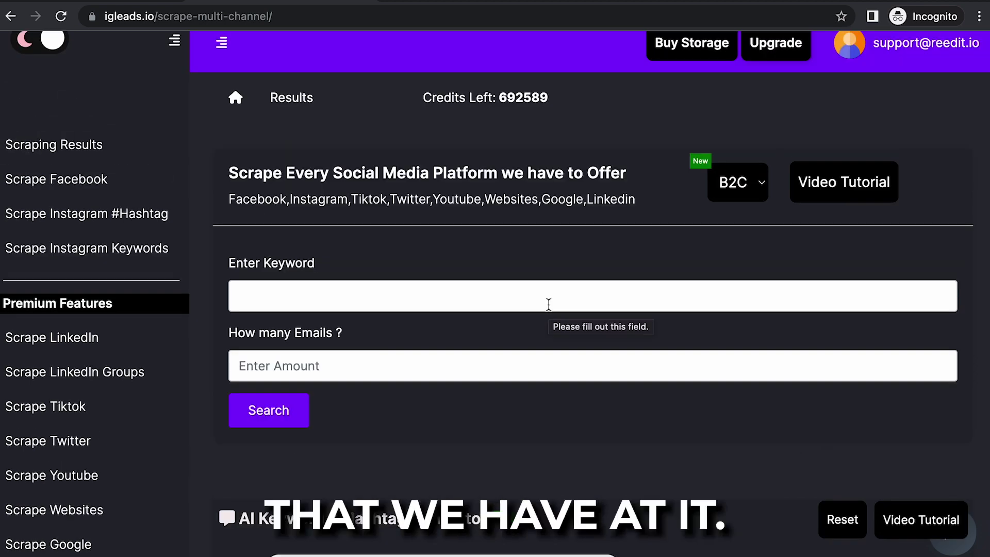
scroll(548, 305, down, 1)
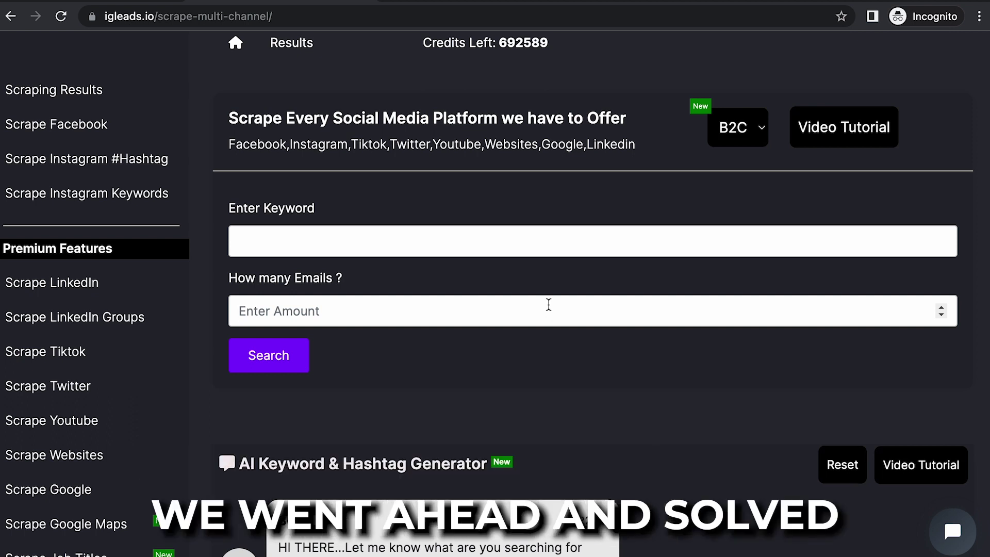
Step: Send the generator 'I need keywords related to Digital Marketing' and review its twelve suggestions
scroll(549, 305, down, 1)
scroll(548, 304, down, 1)
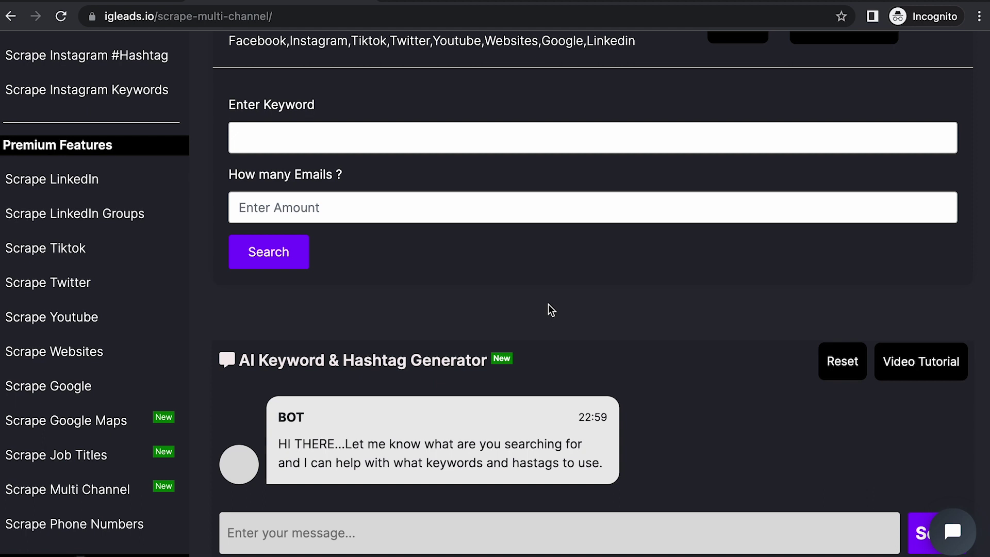
click(328, 532)
text(I need keywords related to Digital Marketing)
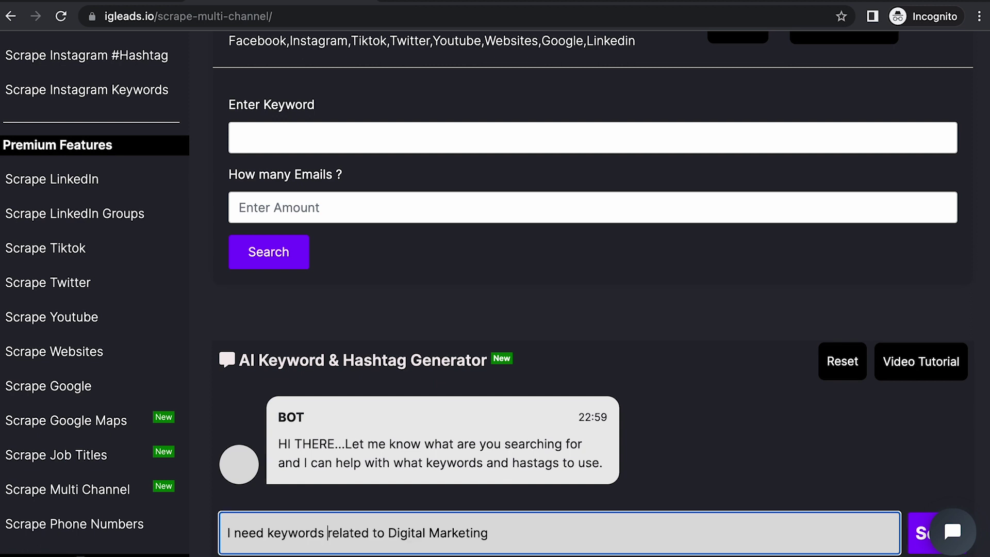
scroll(718, 484, down, 2)
click(937, 447)
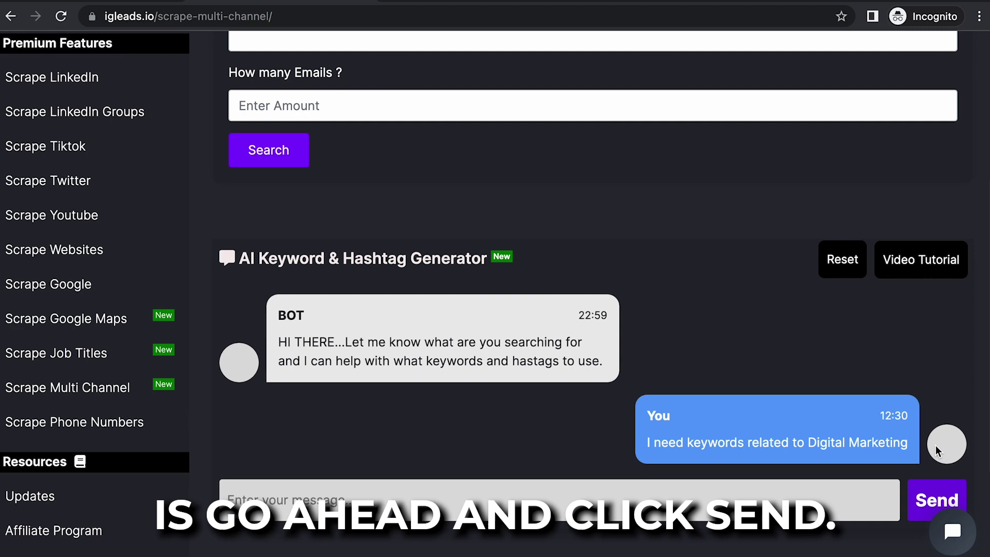
scroll(784, 339, down, 1)
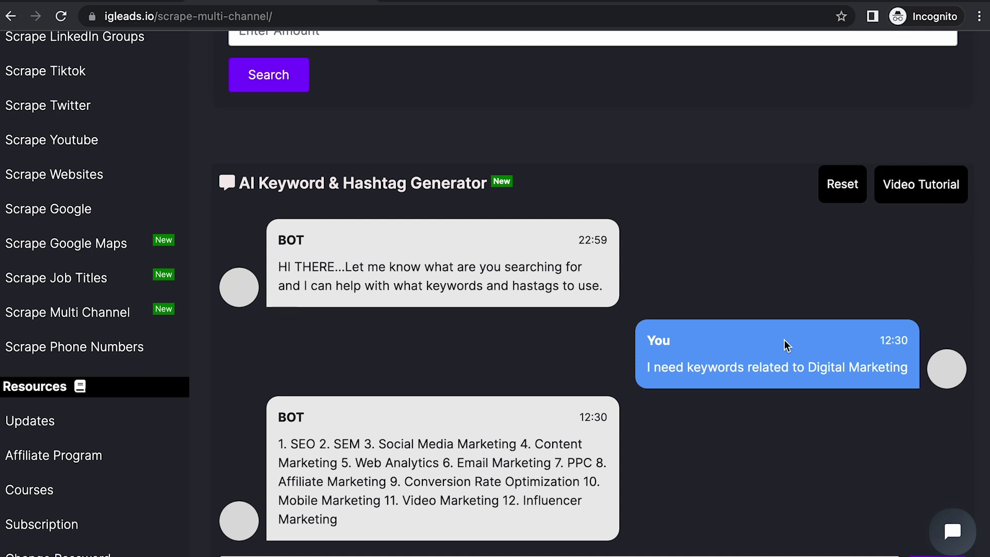
scroll(785, 344, up, 1)
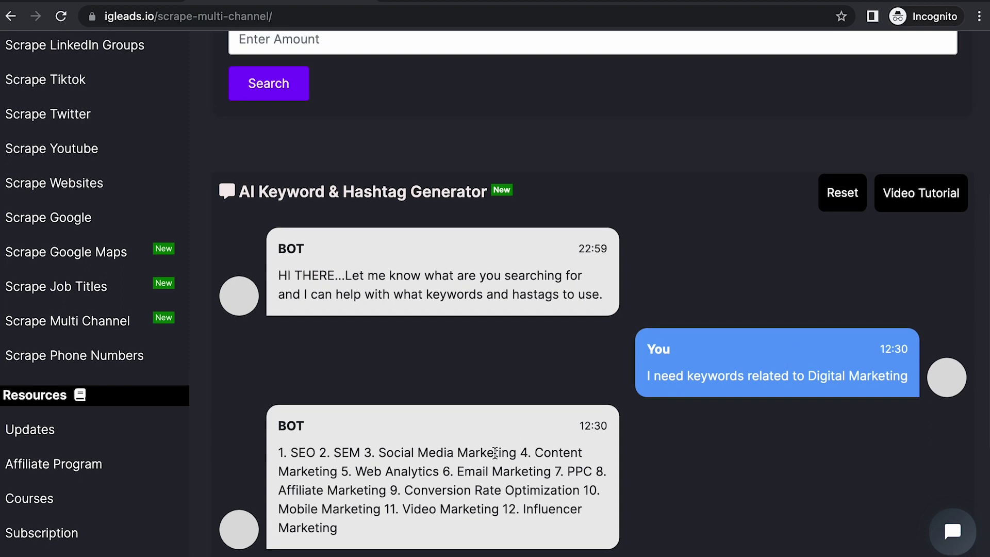
Step: Copy 'Conversion Rate Optimization' from the generator's reply
mouse_move(572, 490)
mouse_down()
mouse_move(407, 490)
mouse_move(580, 491)
mouse_up()
right_click(407, 491)
click(405, 490)
right_click(549, 491)
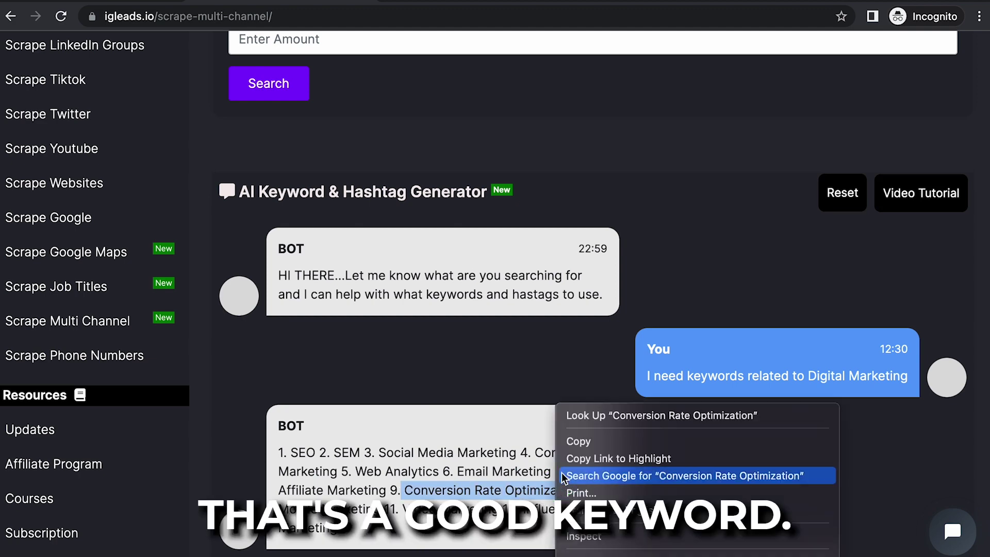
click(572, 446)
Step: Paste 'Conversion Rate Optimization' as the search keyword and request 10 emails
scroll(403, 241, up, 3)
right_click(338, 104)
click(353, 221)
click(356, 171)
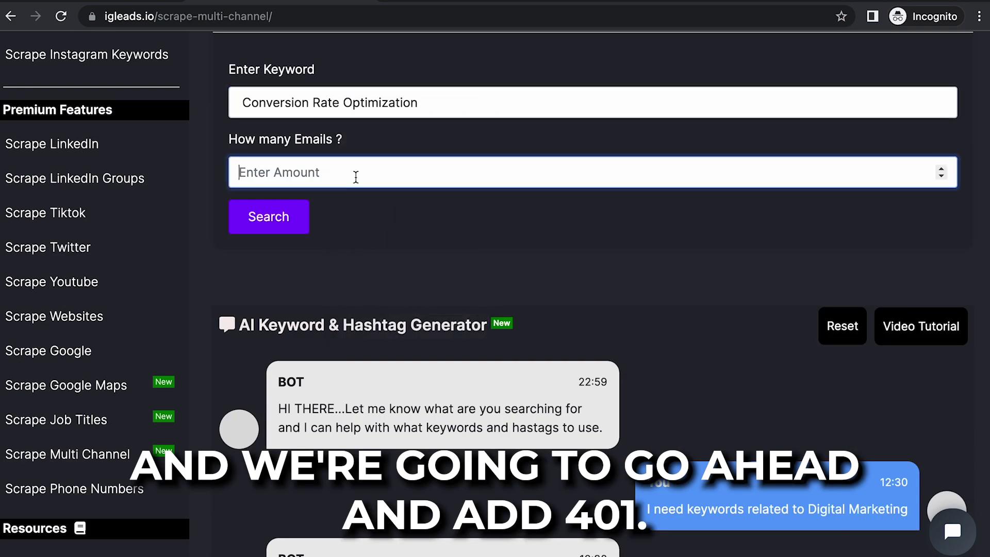
text(10)
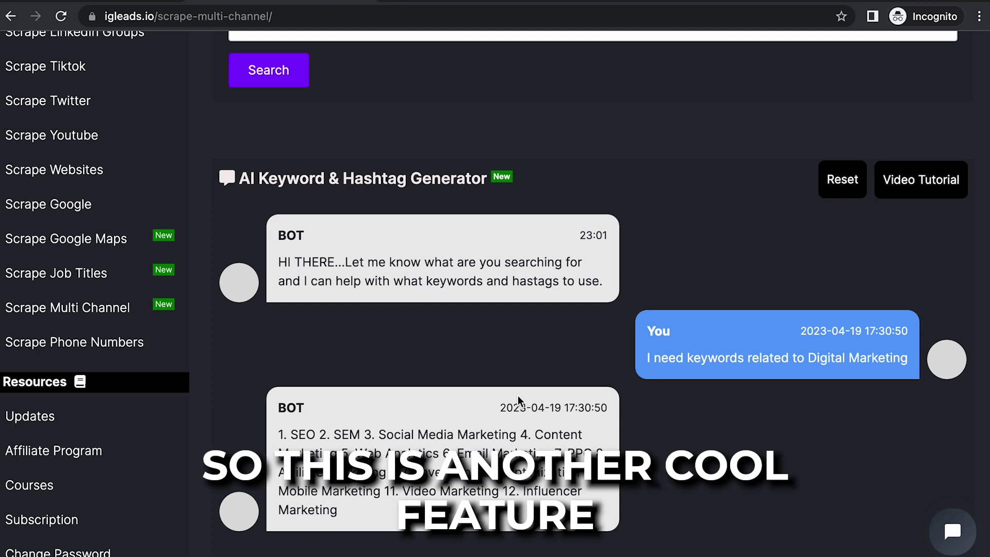
scroll(519, 400, up, 2)
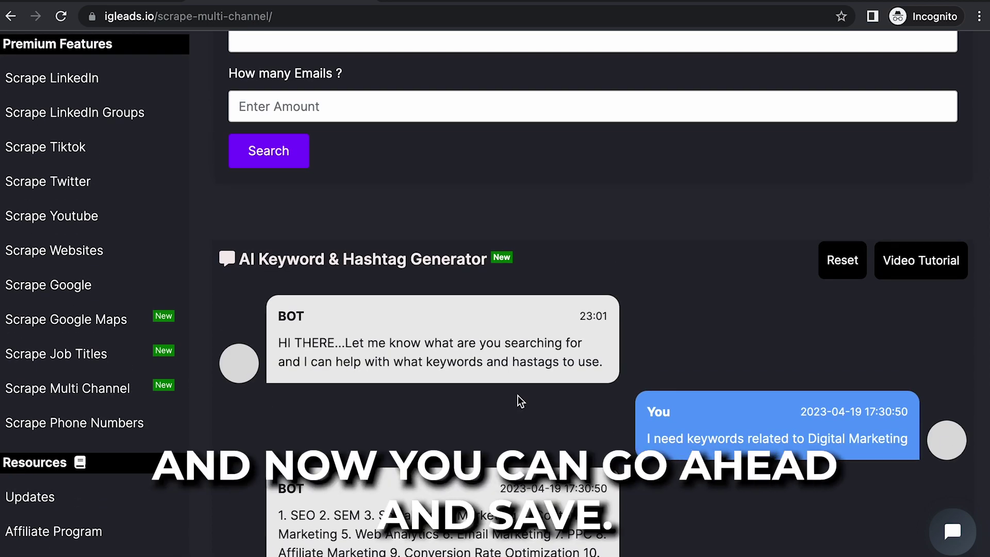
scroll(518, 395, down, 3)
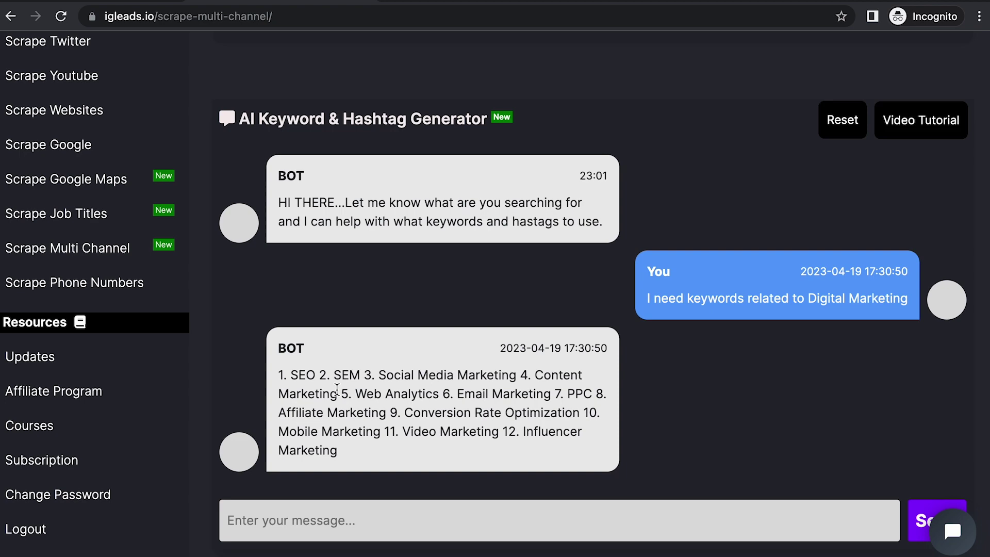
Step: Copy 'Content Marketing' from the reply and paste it into the keyword field
drag(338, 394, 535, 376)
right_click(551, 378)
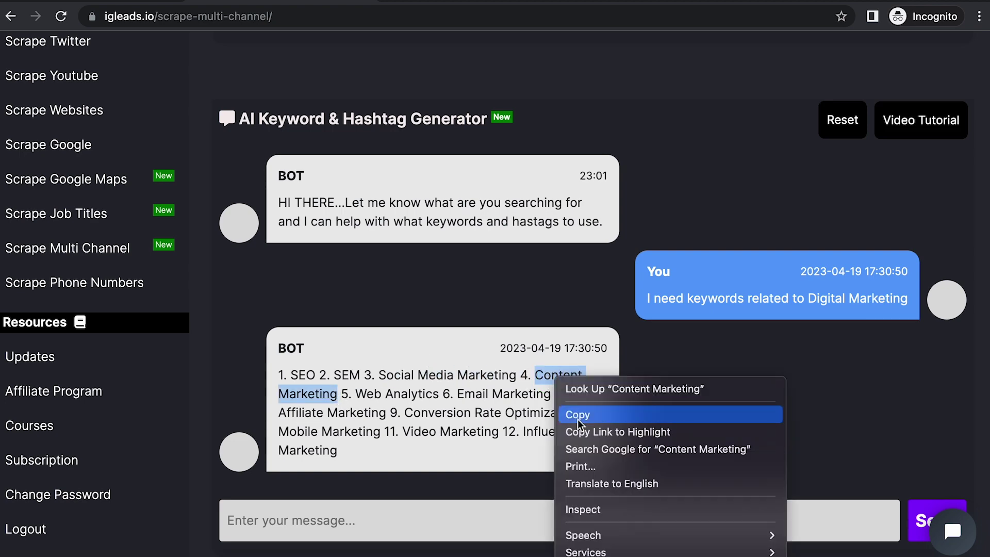
click(580, 414)
scroll(395, 393, up, 8)
click(316, 312)
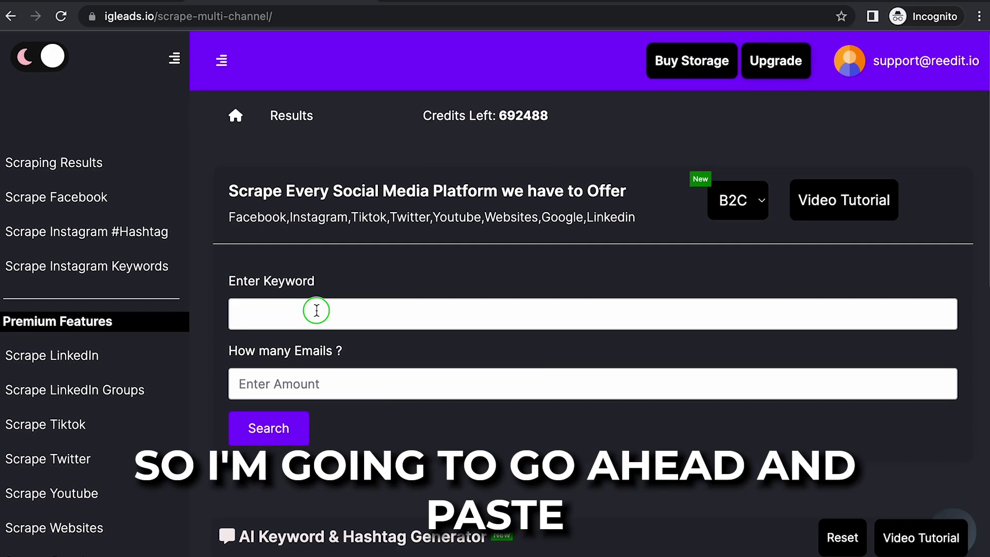
right_click(316, 311)
click(356, 422)
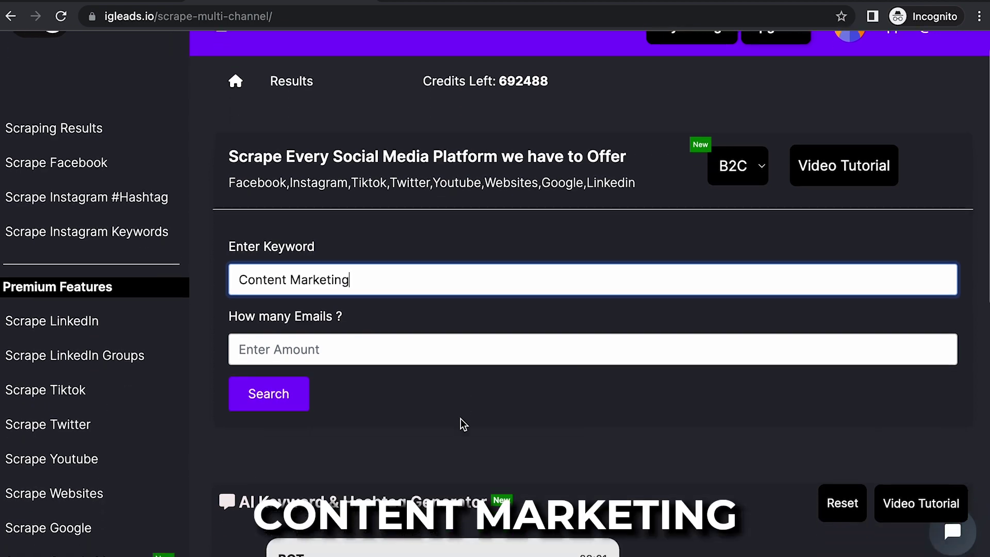
Step: Request 101 emails and start the Content Marketing multi-channel search
scroll(459, 422, down, 1)
click(397, 310)
text(10)
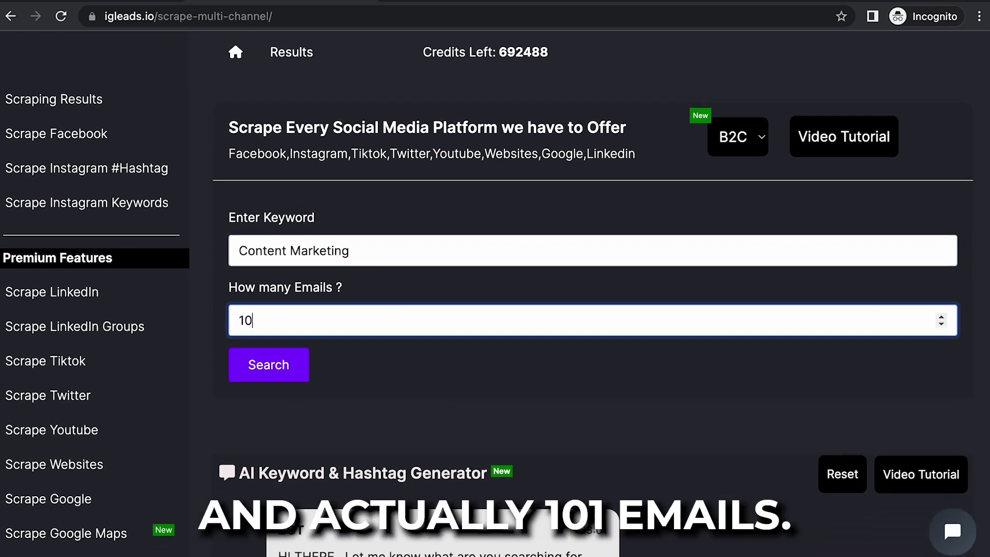
text(1)
scroll(454, 358, down, 1)
scroll(352, 305, down, 2)
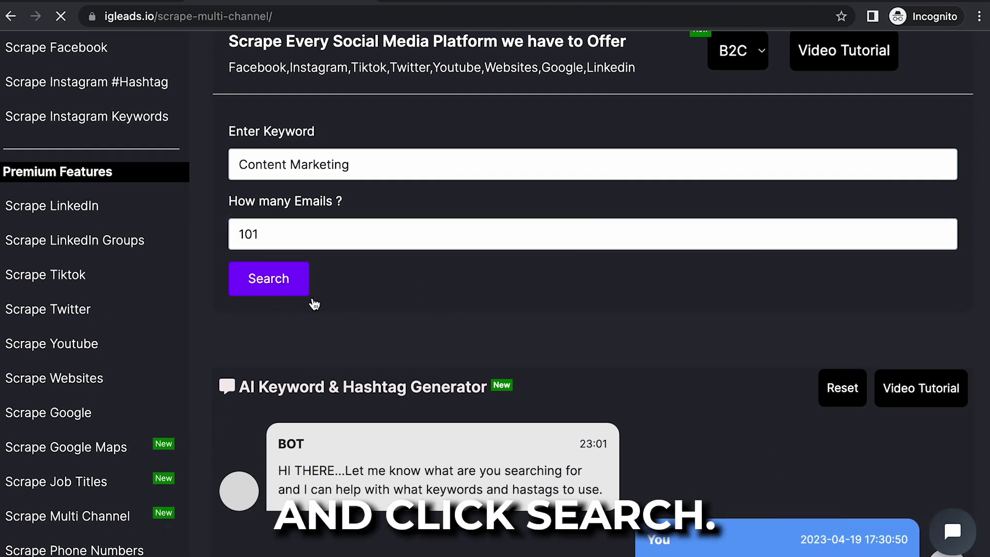
click(294, 286)
scroll(420, 432, down, 2)
scroll(419, 432, down, 1)
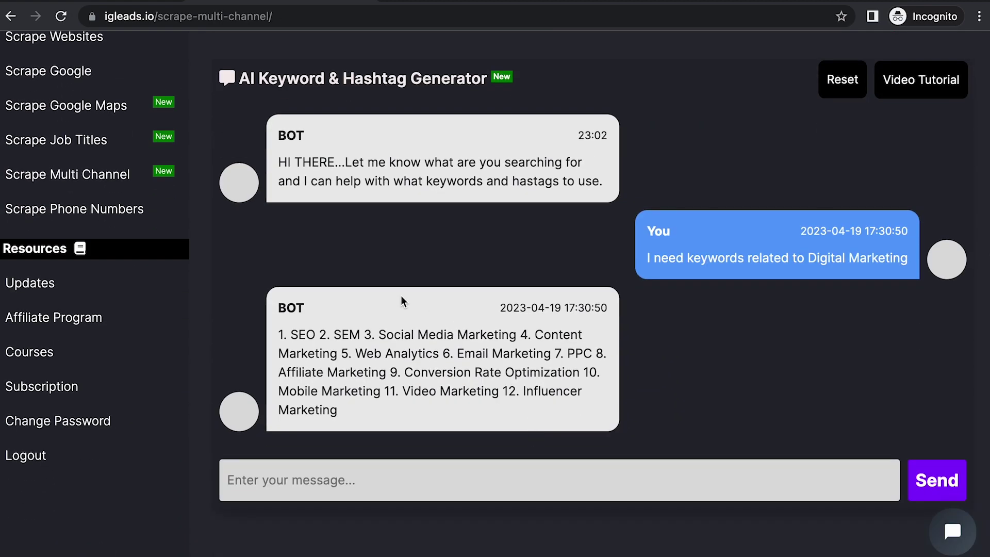
Step: Reset the keyword generator's chat history and confirm the alert
scroll(401, 296, up, 3)
scroll(401, 296, up, 1)
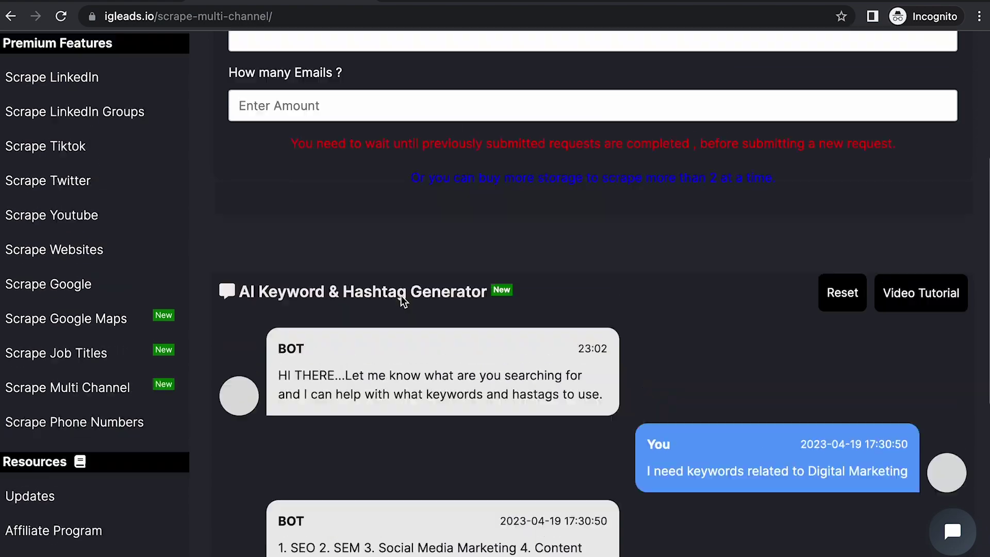
scroll(401, 295, down, 3)
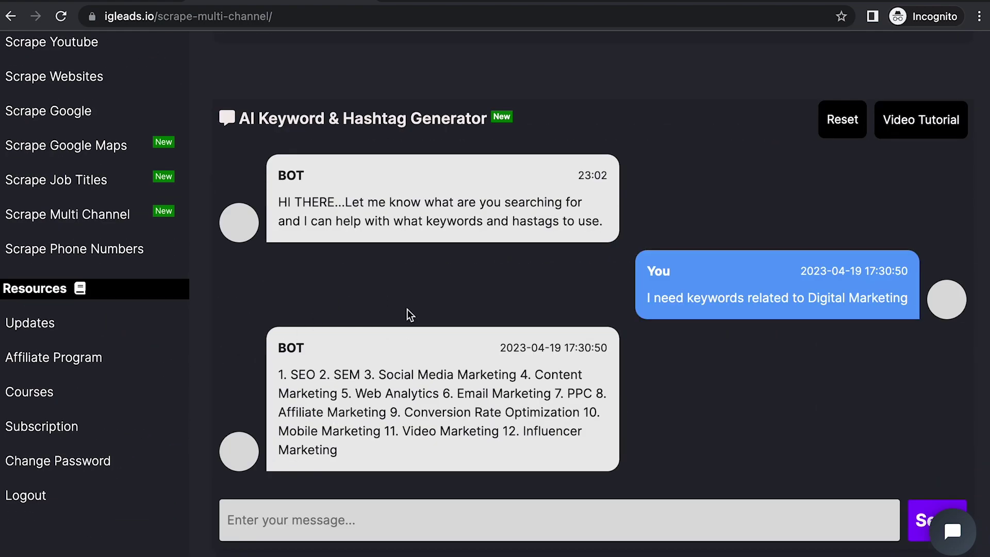
scroll(408, 309, up, 1)
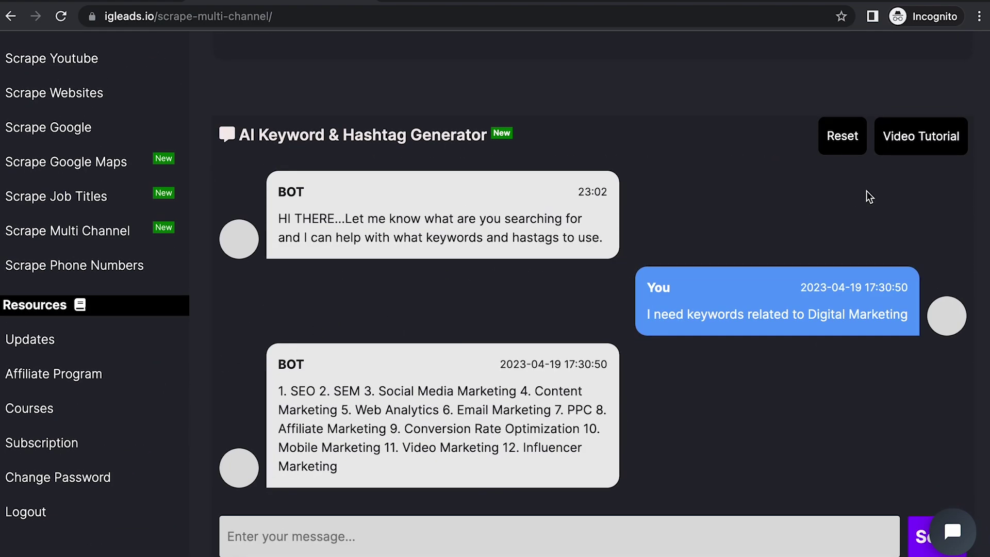
click(853, 134)
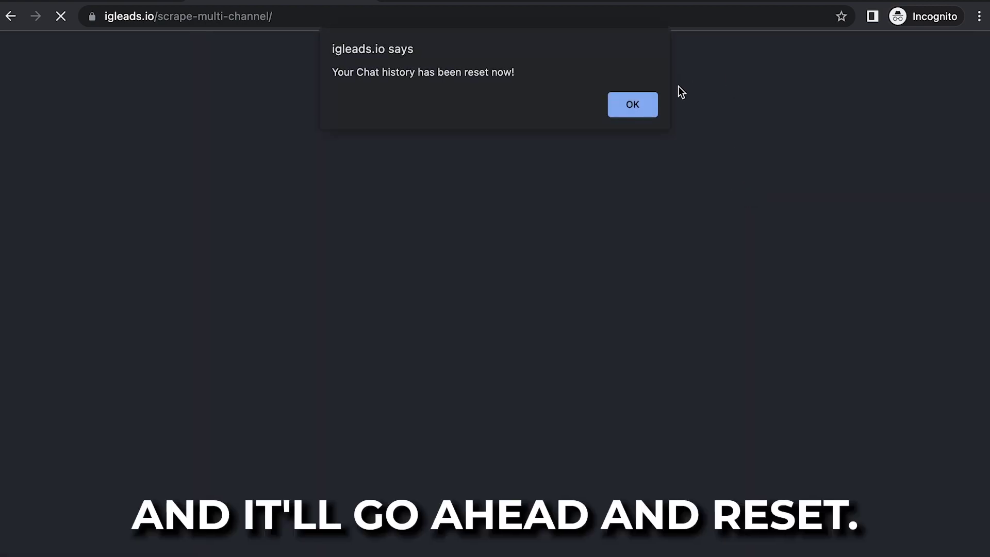
click(633, 104)
Step: Focus the emptied chat box, then scroll back up toward the scraping results
scroll(370, 379, down, 3)
scroll(370, 379, down, 5)
click(353, 315)
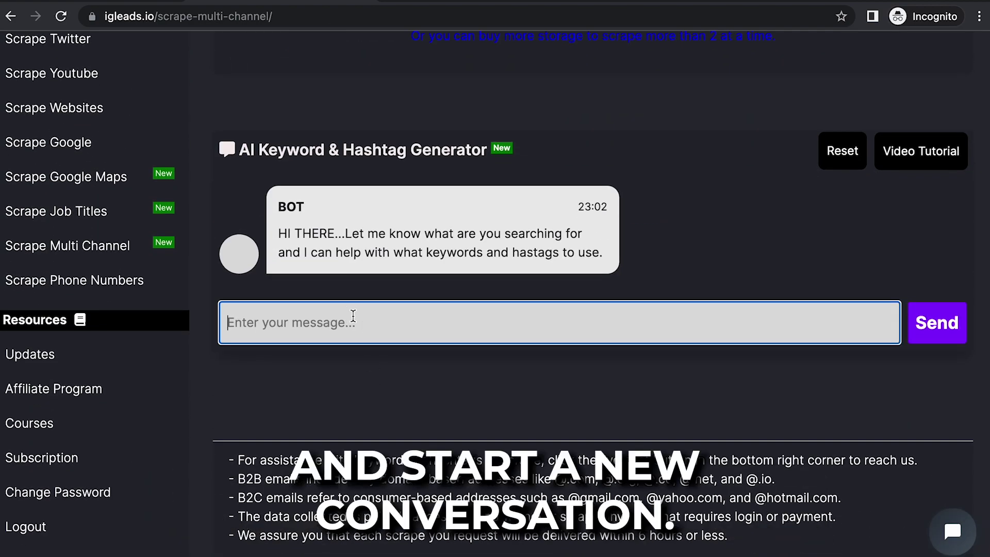
scroll(353, 315, up, 1)
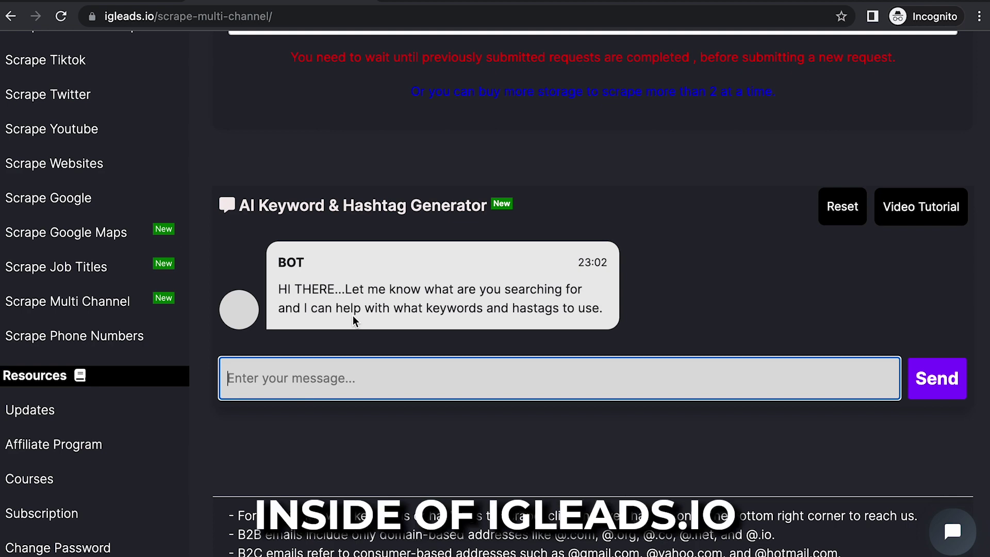
scroll(353, 316, up, 3)
scroll(229, 226, up, 3)
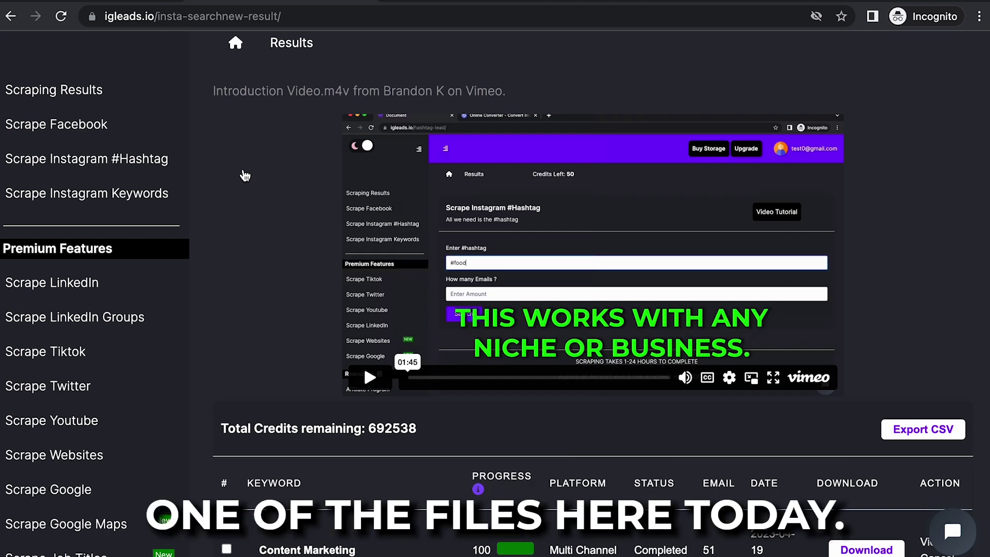
Step: Download the Content Marketing lead file and view it as an in-site table
scroll(245, 175, down, 1)
scroll(243, 172, down, 2)
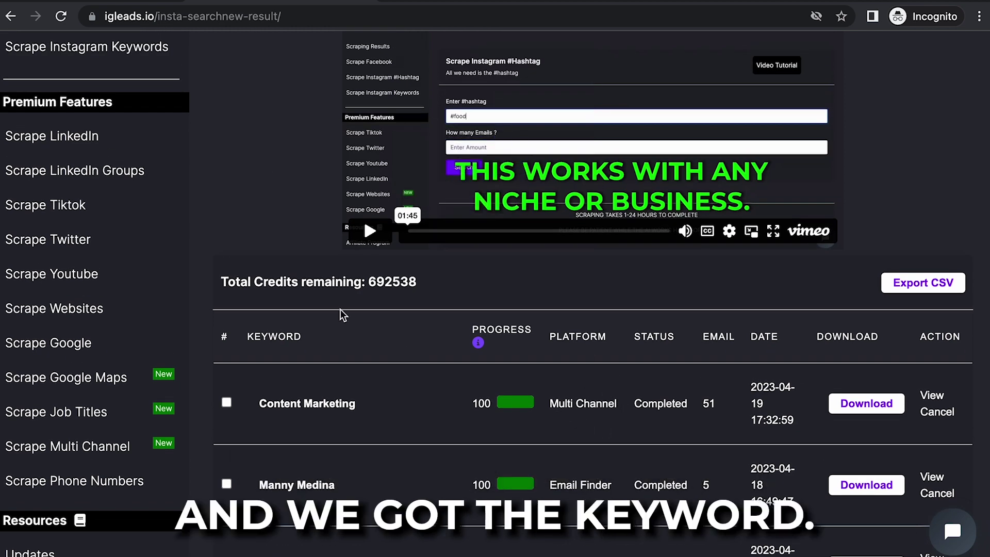
click(893, 405)
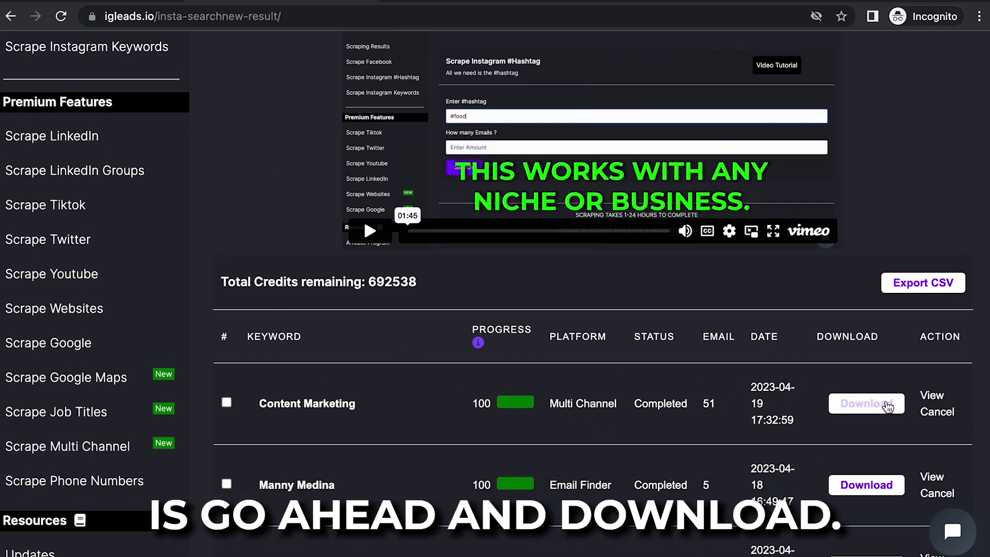
click(929, 397)
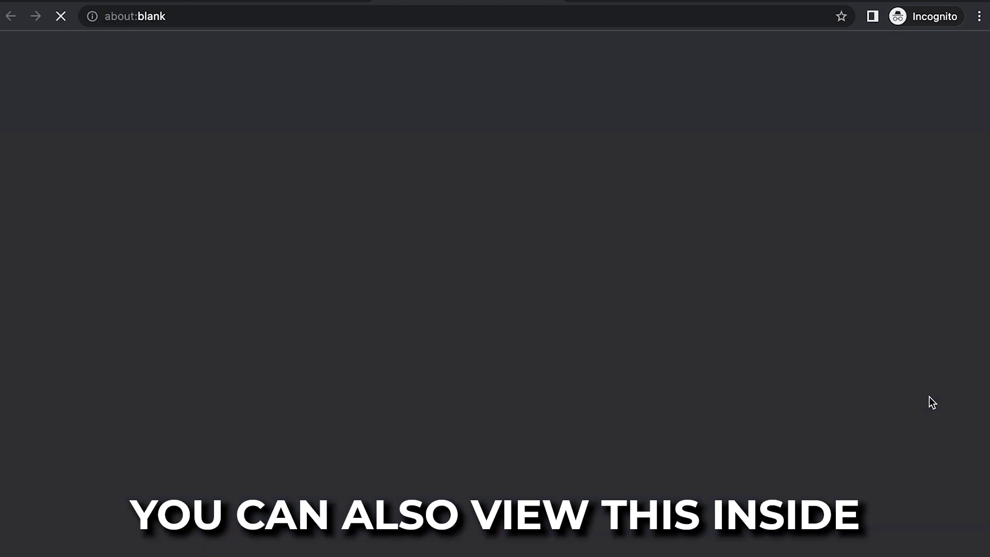
Step: Download the Content Marketing leads as a CSV file
scroll(427, 352, down, 3)
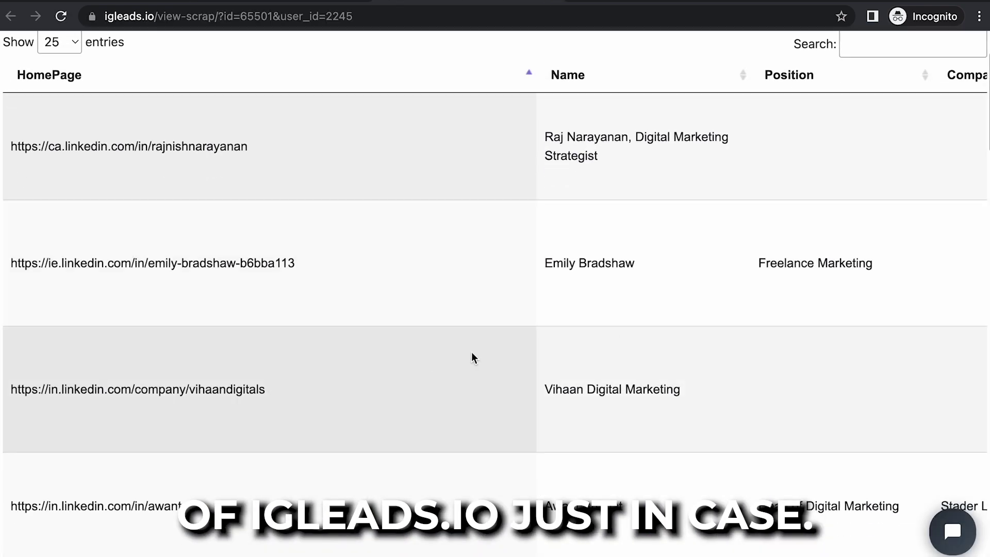
right_click(691, 330)
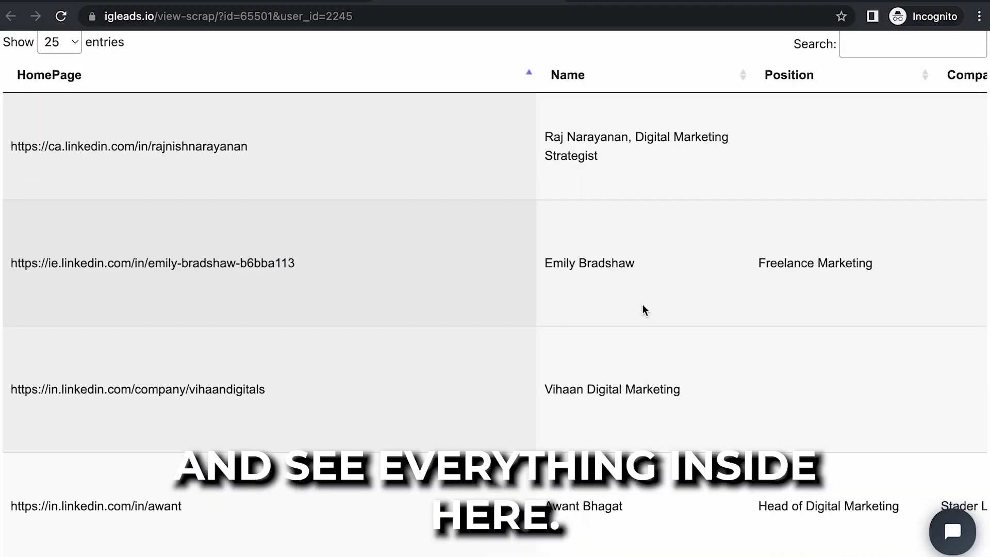
scroll(643, 304, right, 1)
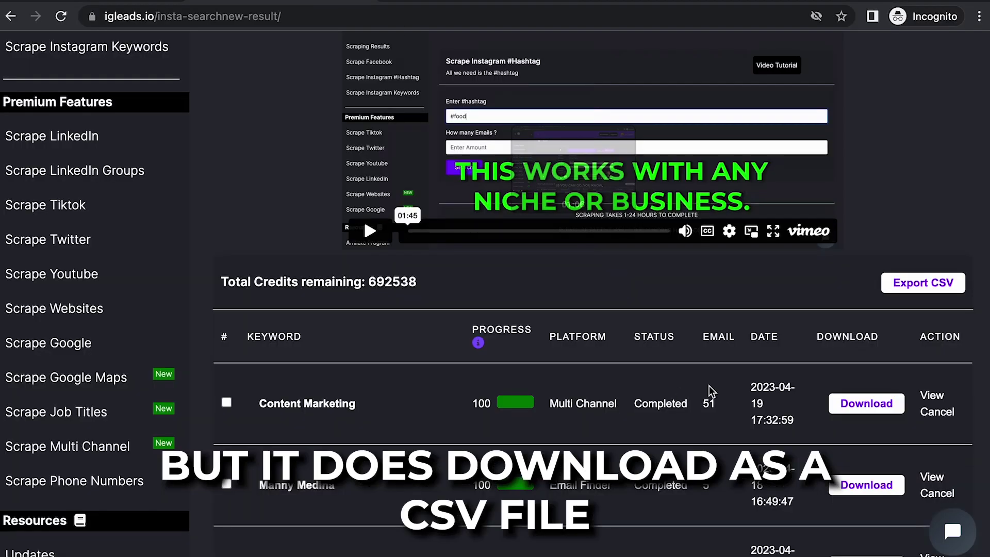
click(851, 412)
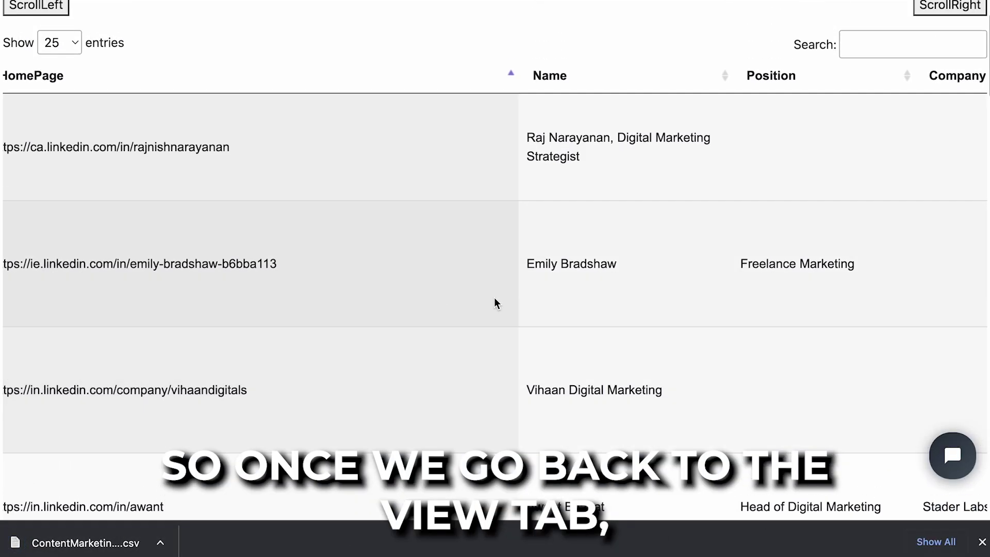
Step: Scroll through the first page of Content Marketing leads
scroll(504, 189, down, 10)
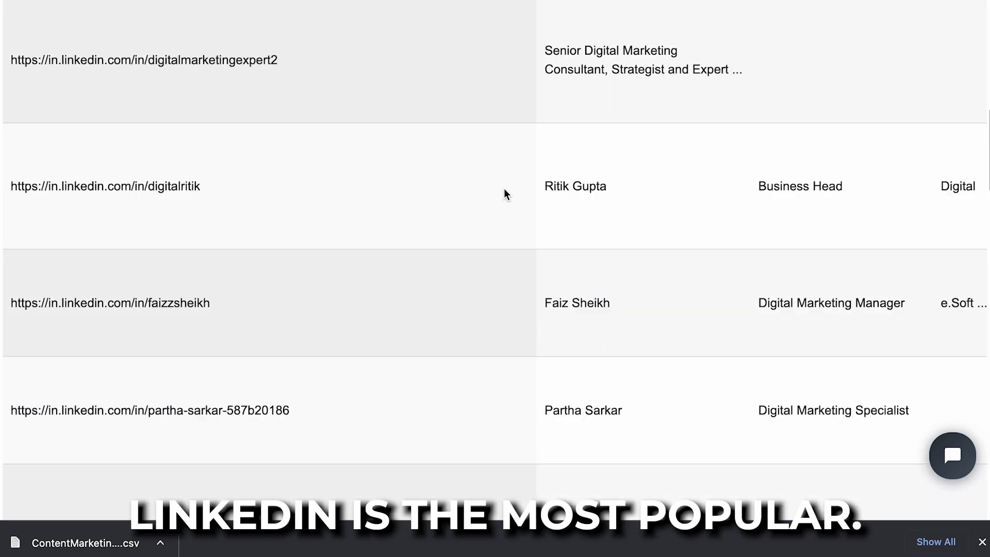
scroll(464, 207, down, 5)
scroll(440, 218, down, 10)
scroll(440, 218, down, 10)
scroll(439, 218, up, 10)
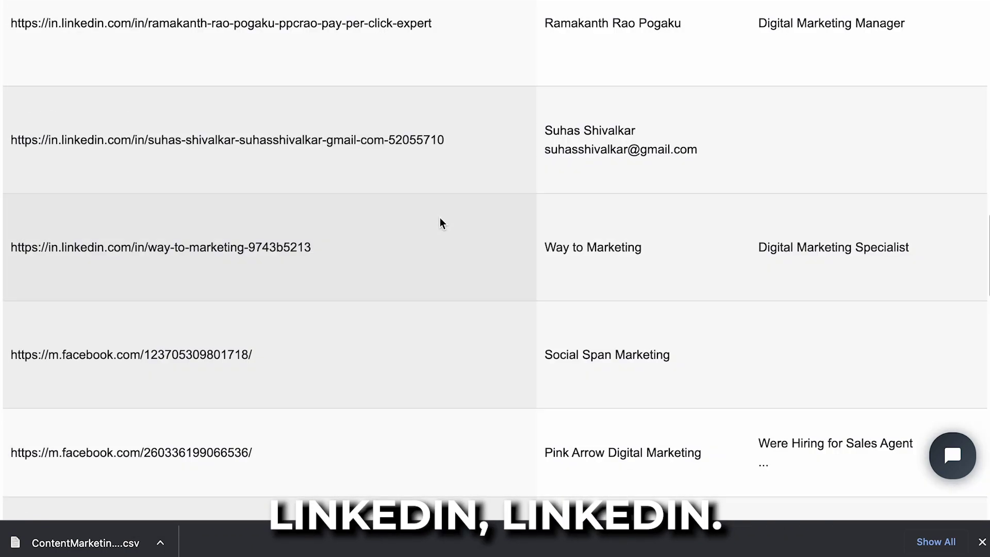
scroll(258, 191, down, 2)
scroll(238, 338, down, 5)
scroll(238, 338, down, 8)
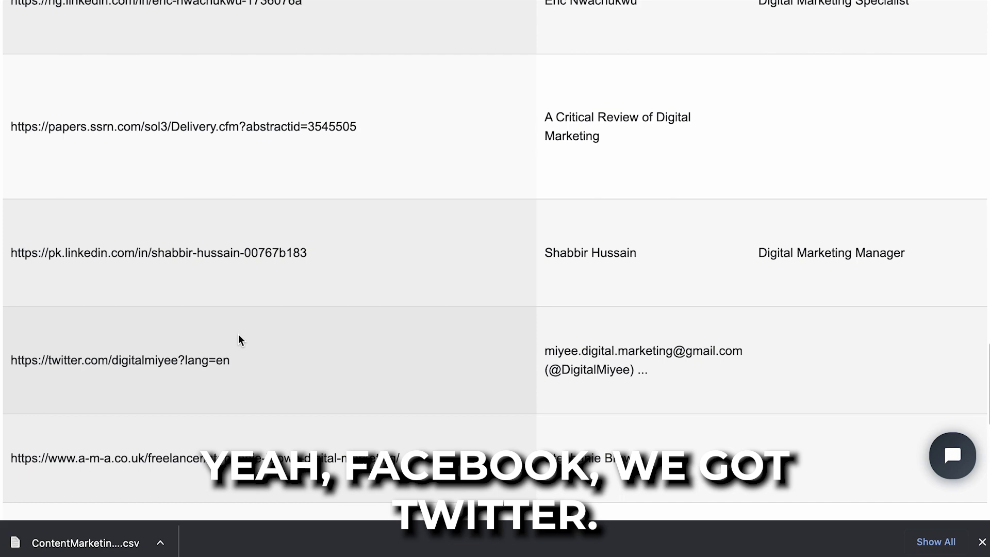
scroll(238, 338, down, 2)
scroll(248, 246, down, 1)
scroll(248, 247, down, 2)
scroll(278, 234, down, 2)
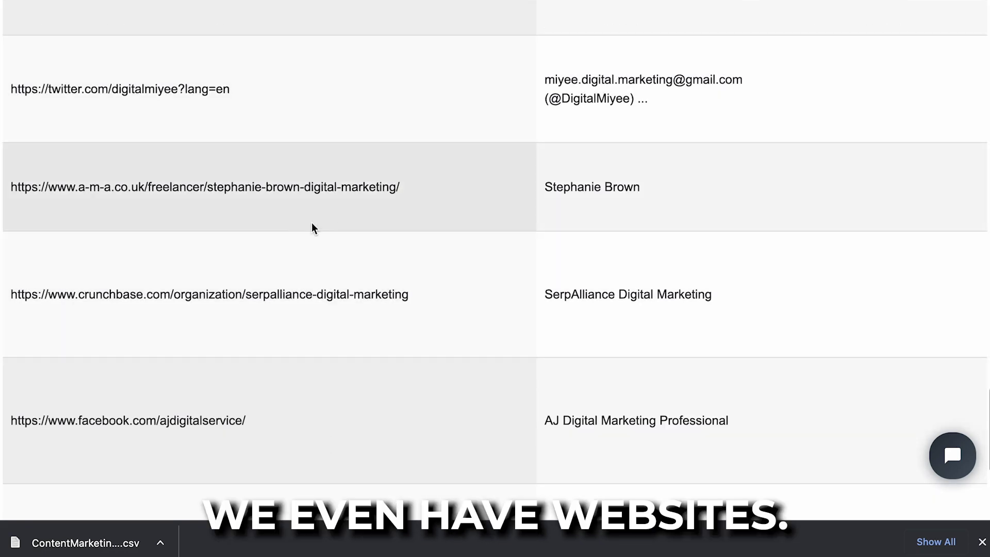
scroll(301, 206, down, 3)
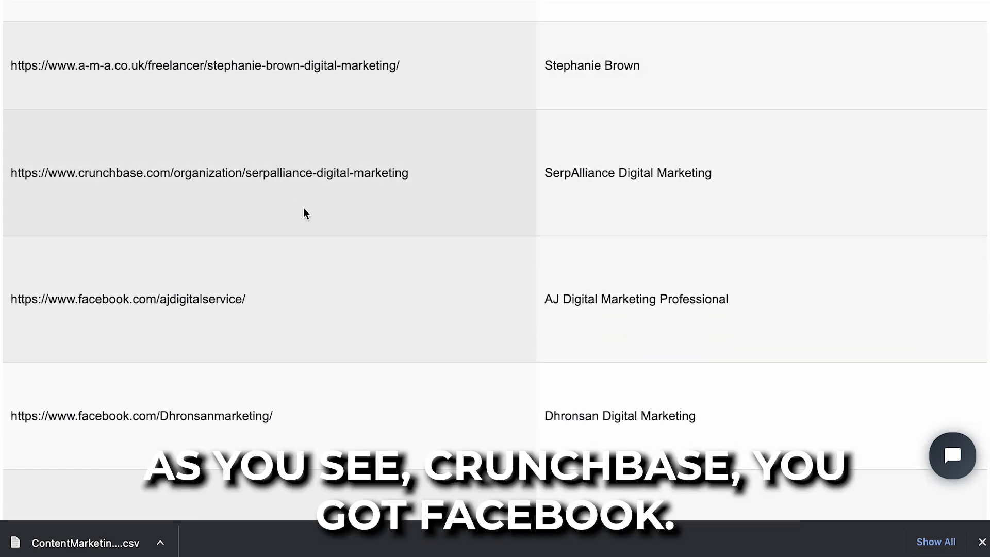
scroll(303, 211, down, 3)
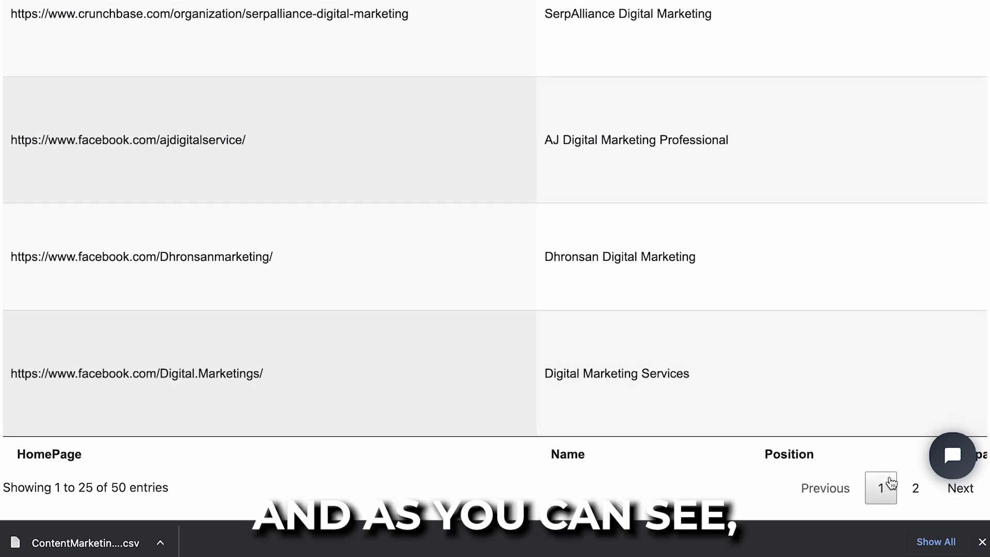
Step: Open page 2 with leads 26–50 and scroll back to its top
click(916, 487)
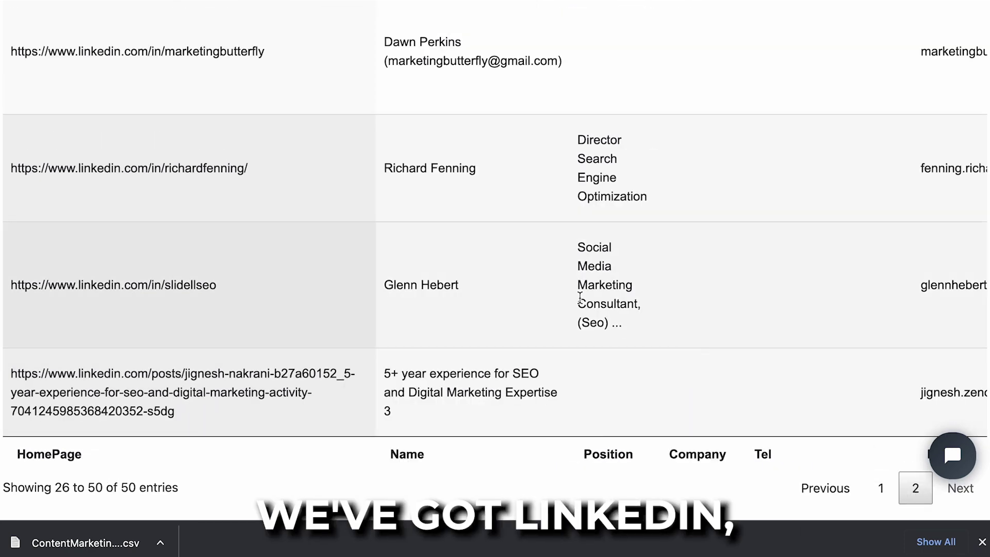
scroll(580, 297, up, 5)
scroll(580, 297, up, 6)
scroll(579, 297, up, 10)
scroll(580, 298, up, 1)
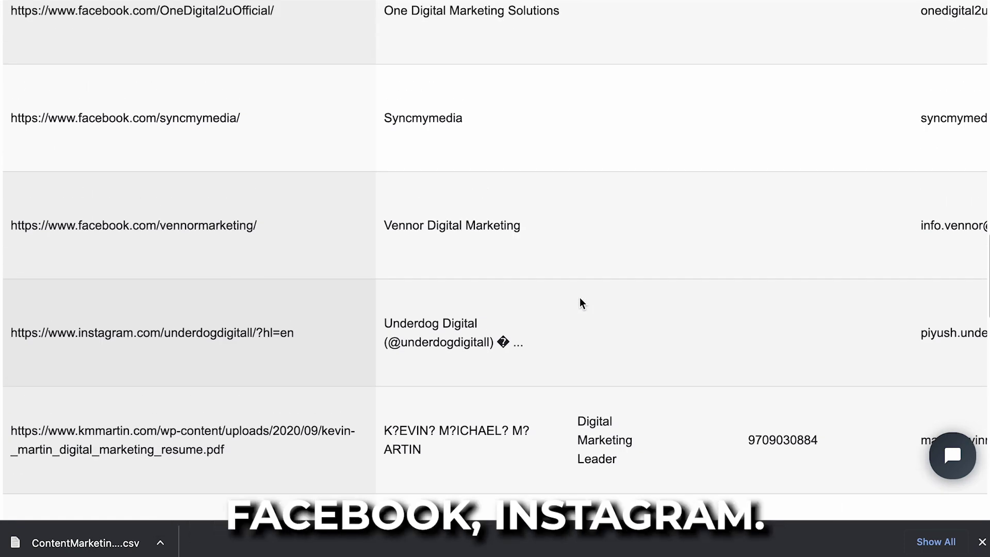
scroll(580, 298, up, 1)
scroll(580, 298, up, 3)
scroll(579, 298, up, 5)
scroll(580, 298, up, 2)
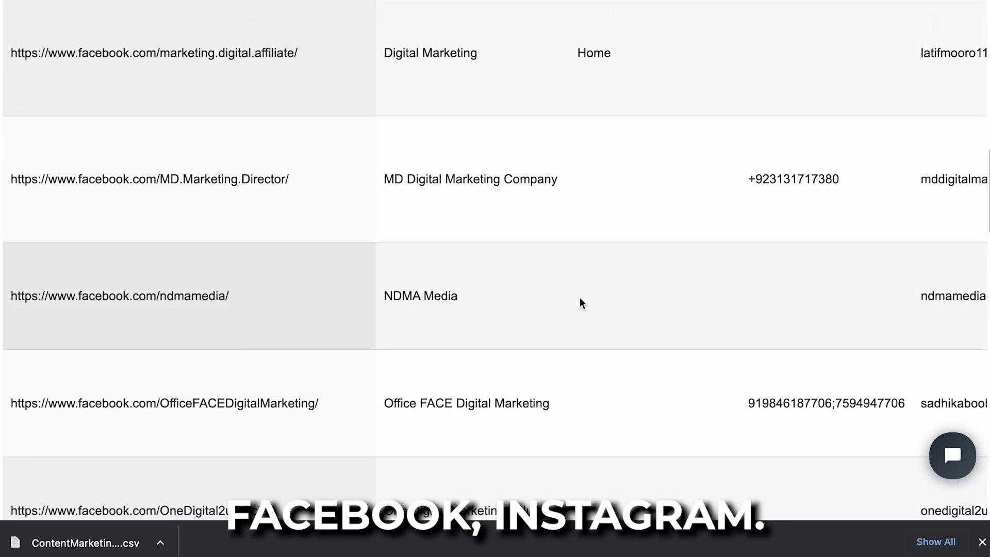
scroll(580, 297, up, 10)
scroll(580, 297, up, 2)
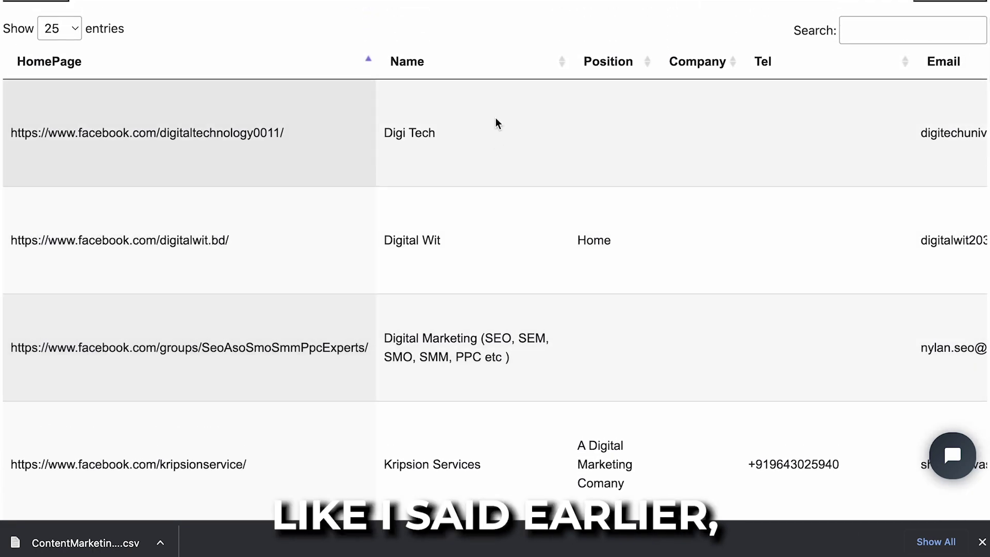